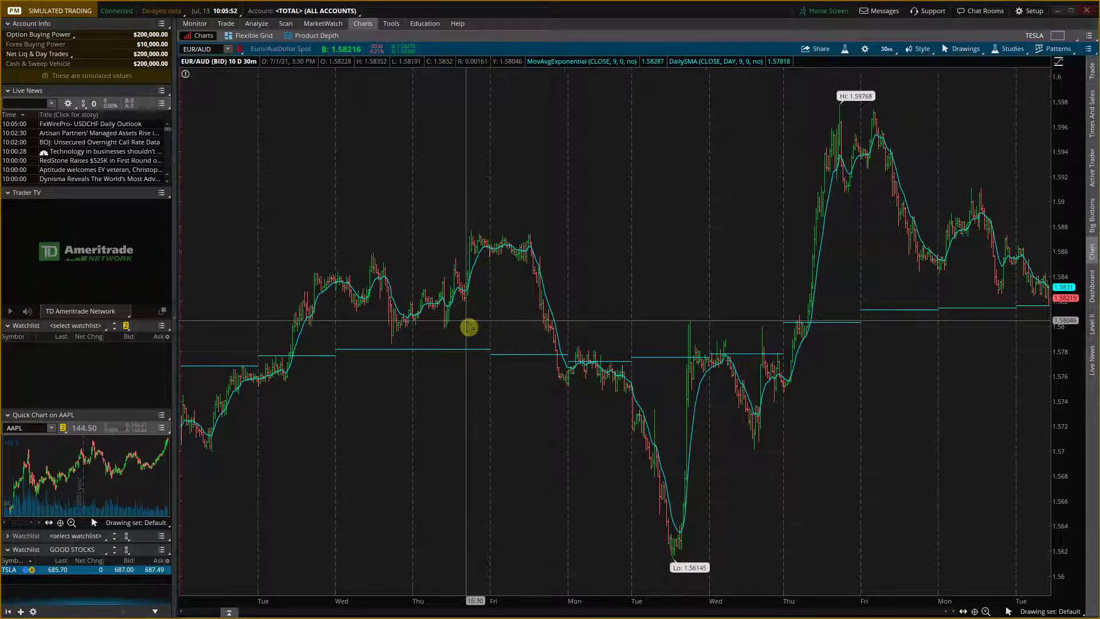
- Open the MarketWatch event calendar, glance at the watchlist quotes, and return to it
left_click(324, 24)
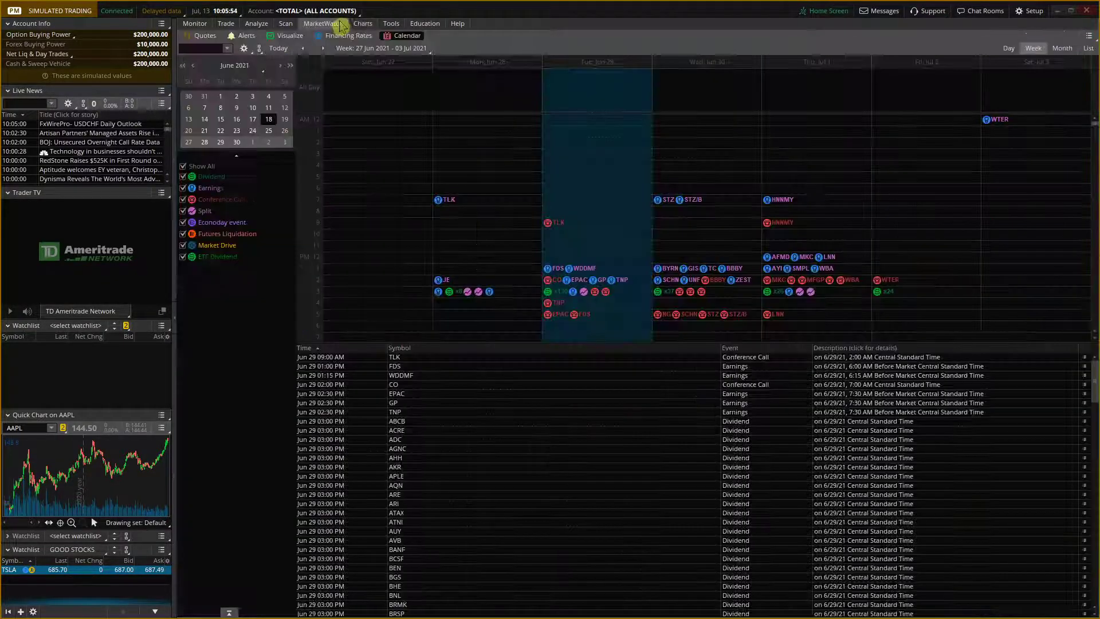
left_click(204, 35)
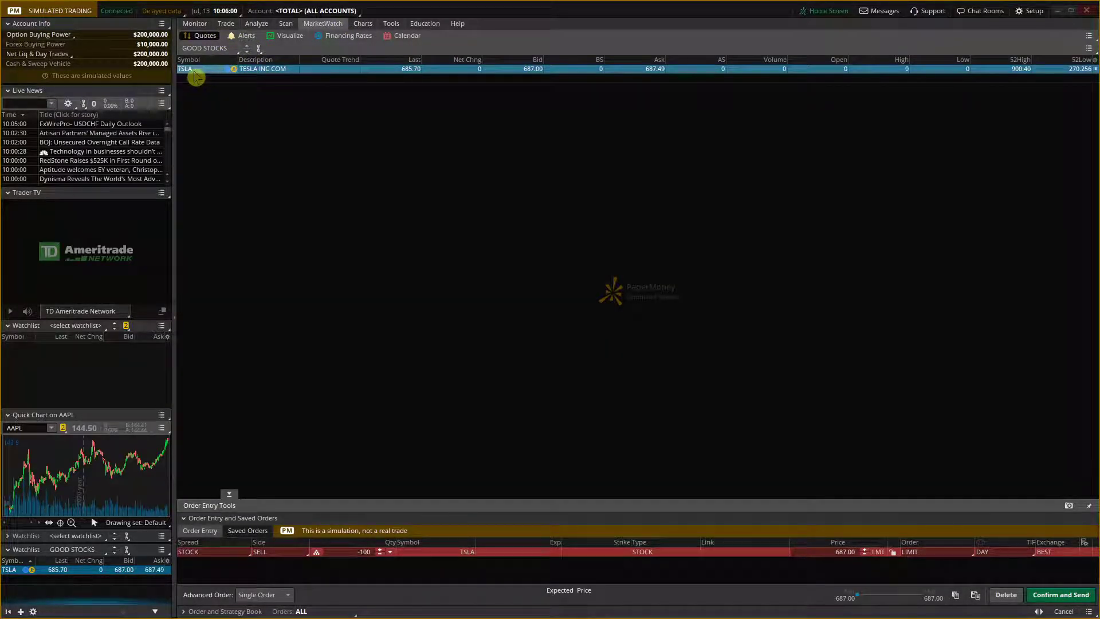
left_click(400, 36)
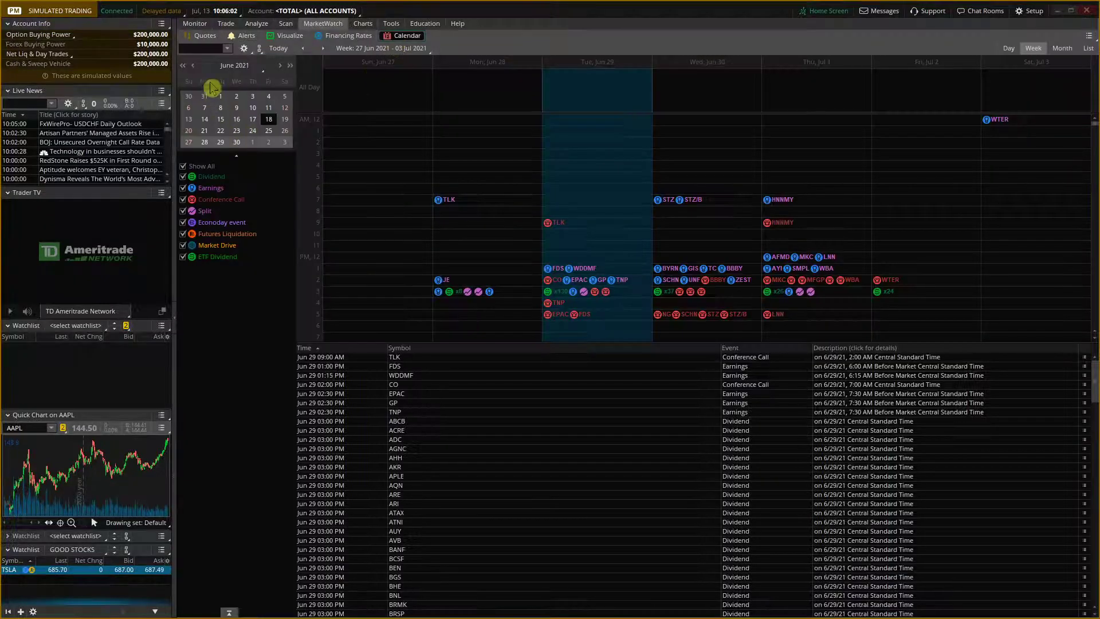
- Page the mini calendar back to April 2021 and show the 25 Apr–01 May week
left_click(193, 67)
left_click(235, 130)
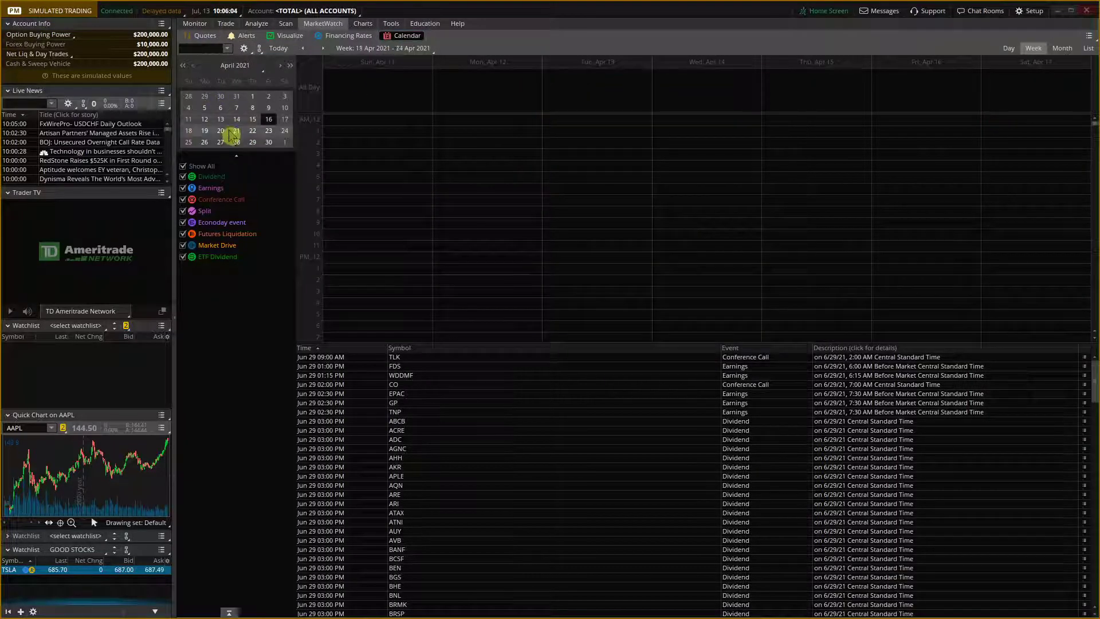
left_click(235, 142)
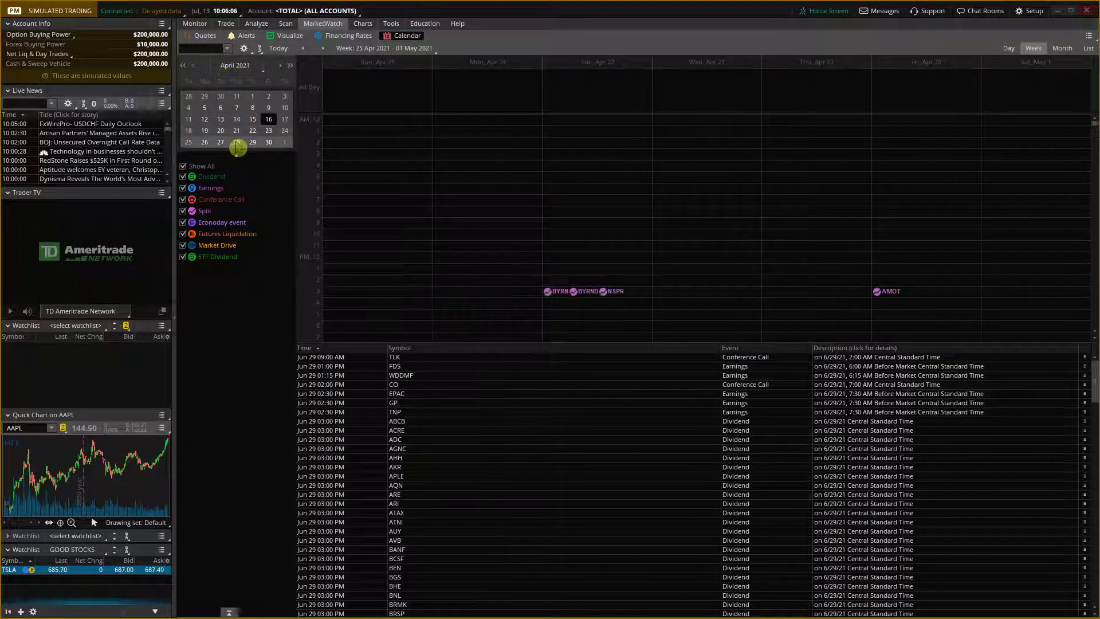
scroll(533, 378, "down", 3)
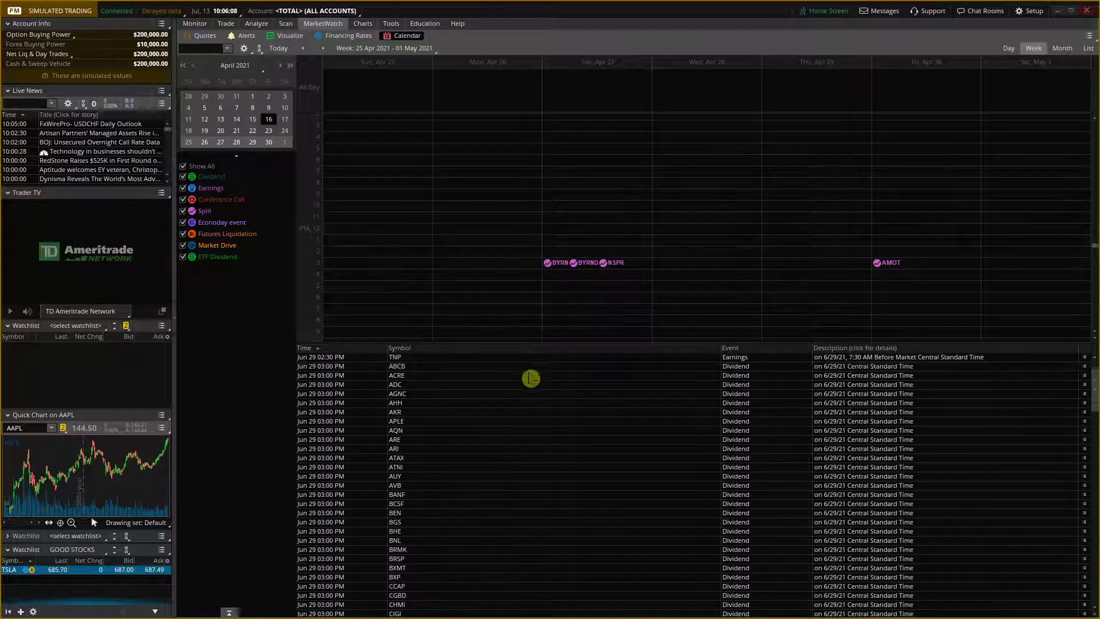
- Show the 23–29 May 2021 week and list each day's events from Tuesday through Friday
left_click(285, 66)
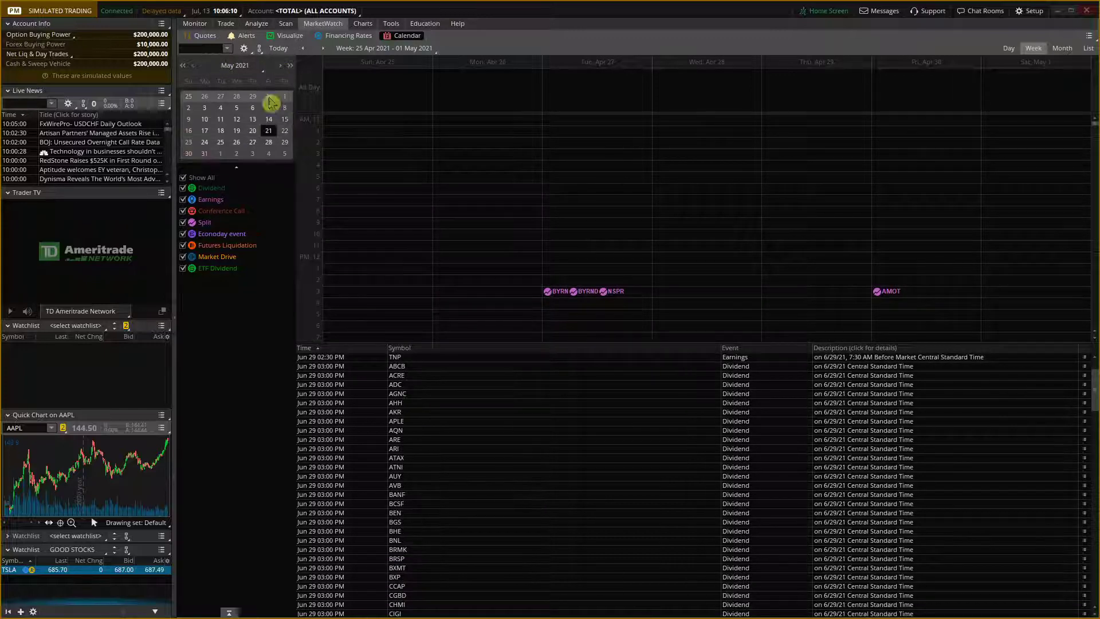
left_click(252, 142)
left_click(593, 173)
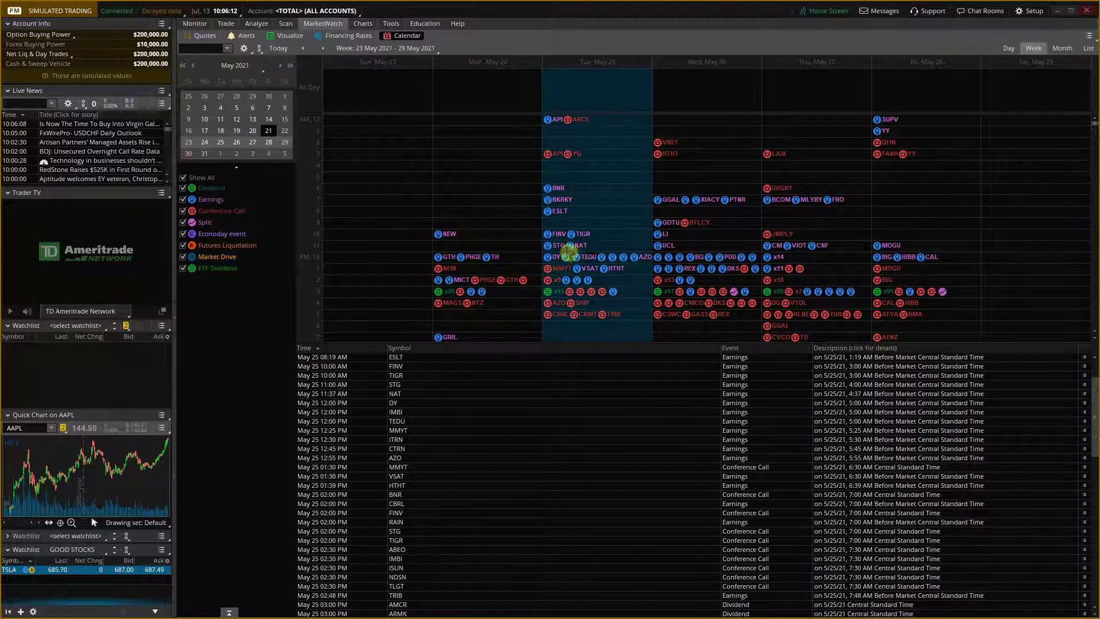
left_click(679, 269)
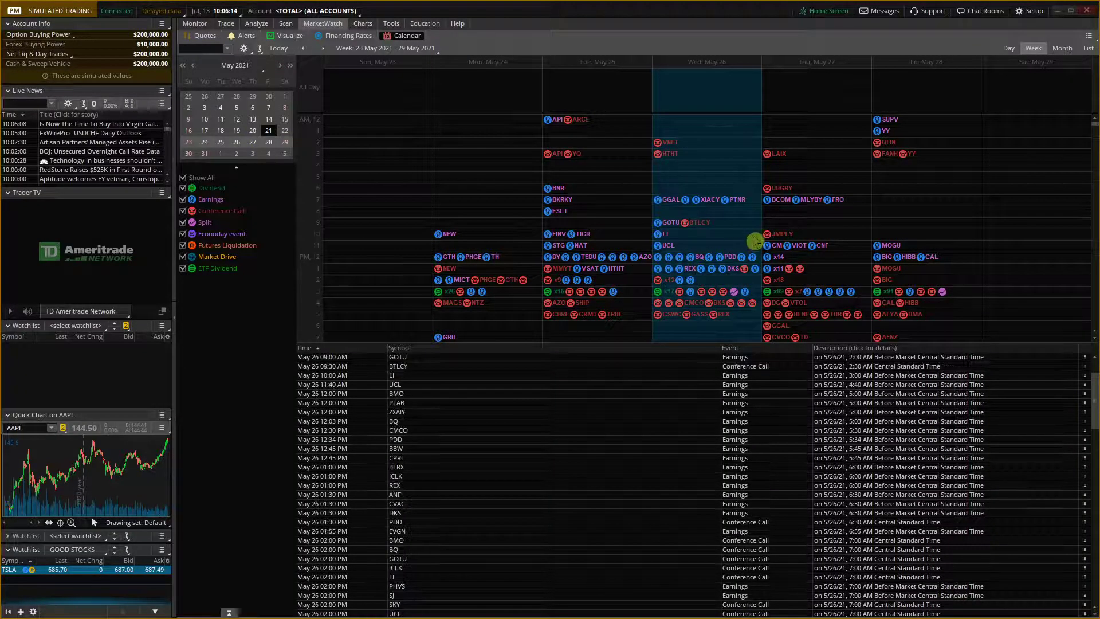
left_click(778, 249)
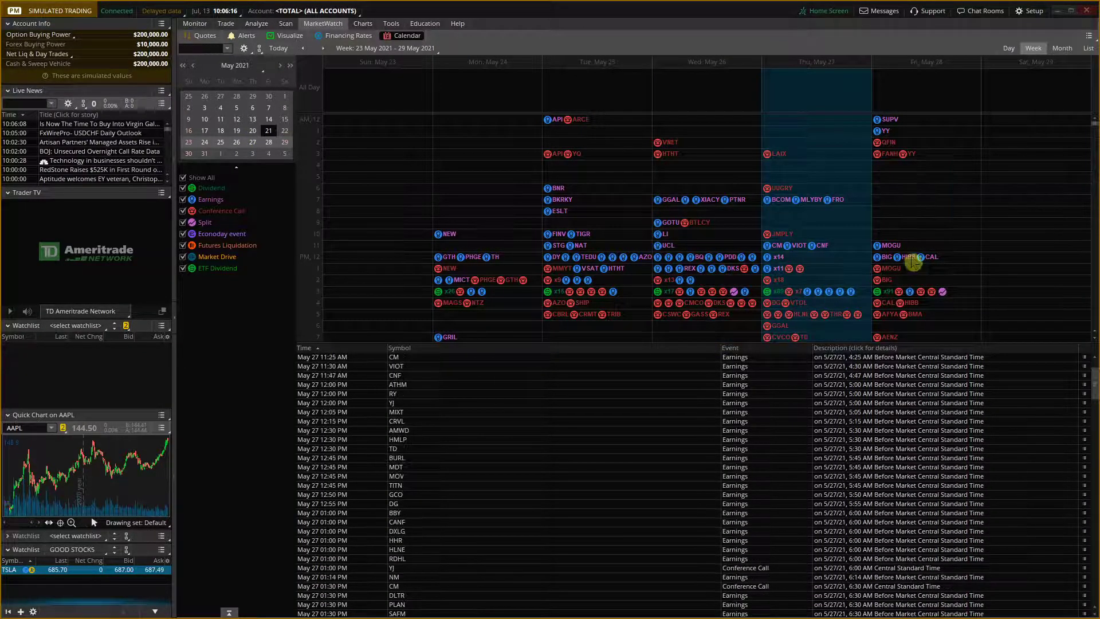
left_click(915, 262)
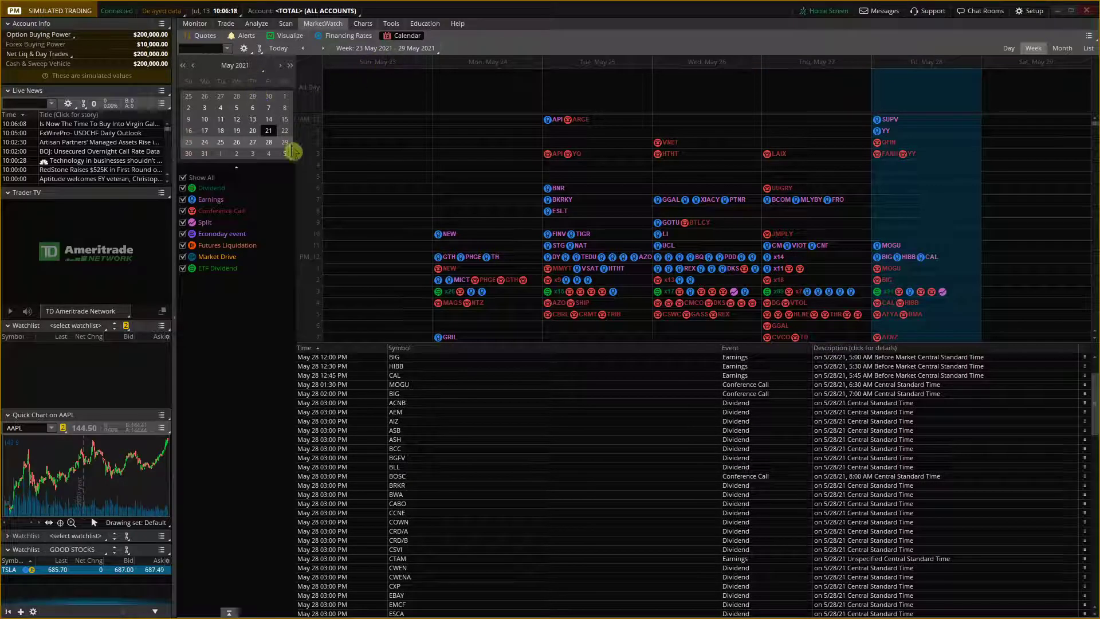
- Hide earnings, conference call, split and Econoday events, review May 24–28 dividends, then advance toward September
left_click(183, 200)
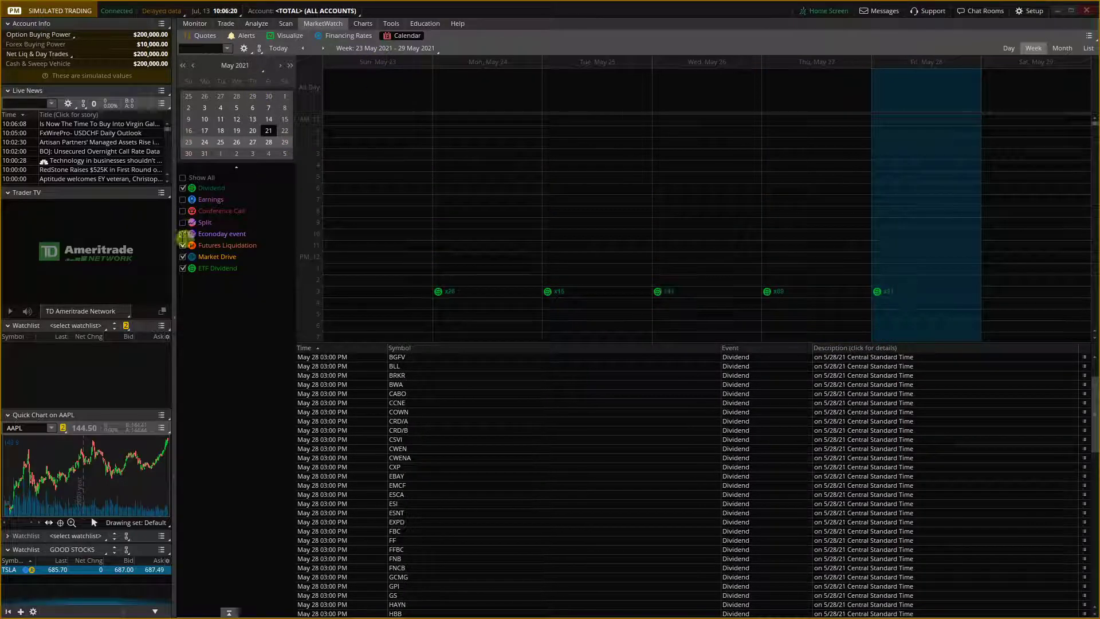
left_click(456, 249)
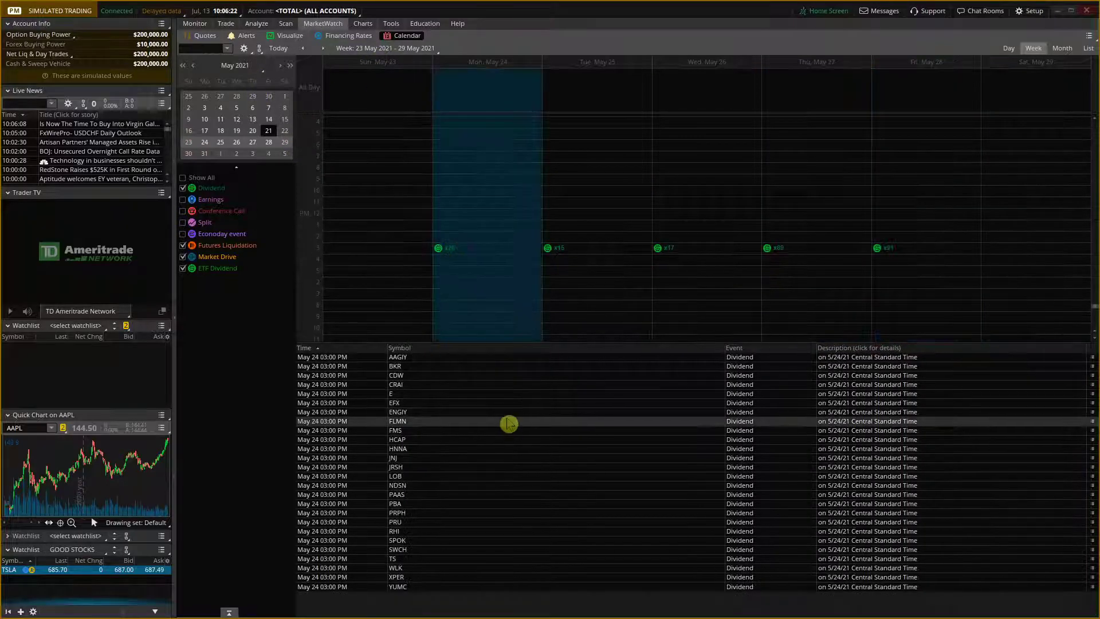
left_click(634, 296)
left_click(805, 296)
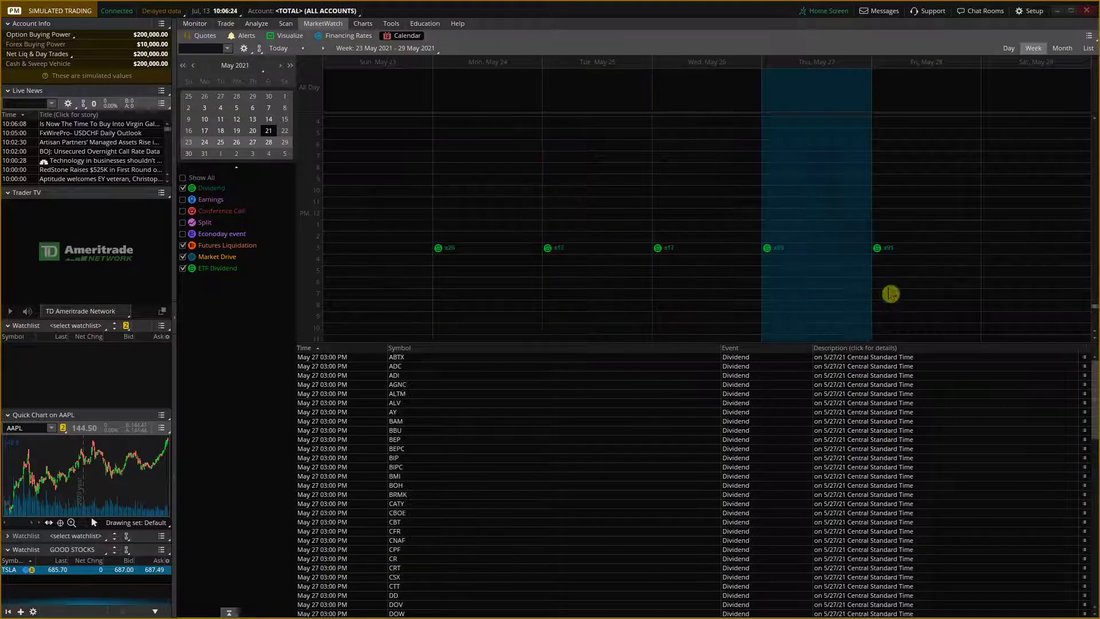
left_click(890, 295)
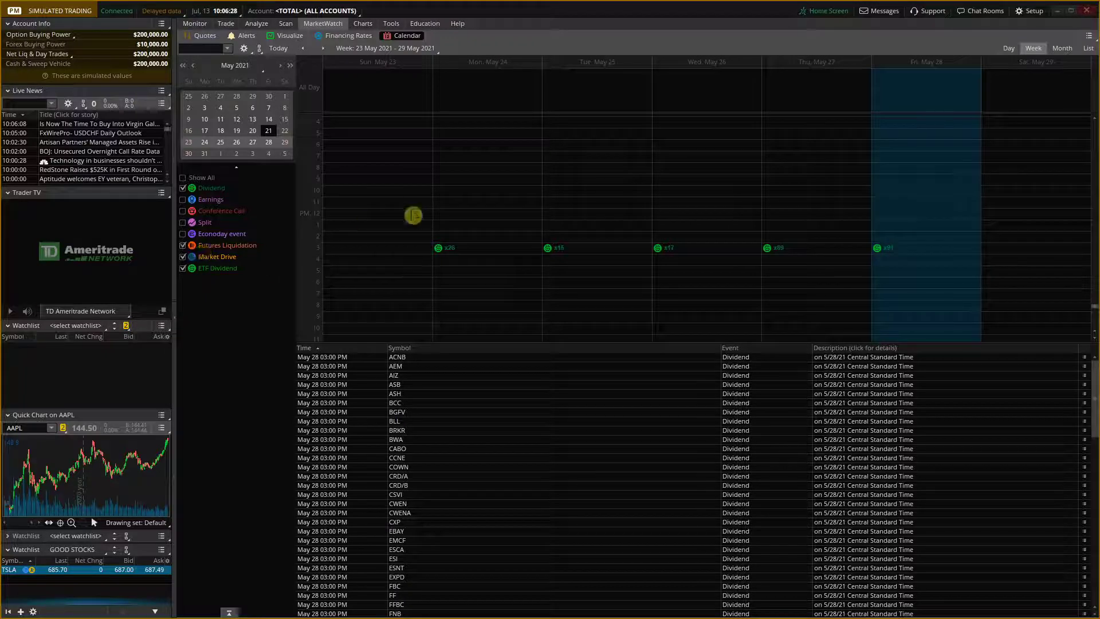
left_click(278, 67)
left_click(277, 67)
left_click(277, 67)
- View Monday Sep 13 futures liquidations, filter the calendar to TSLA, and check Sep 19–25
left_click(245, 120)
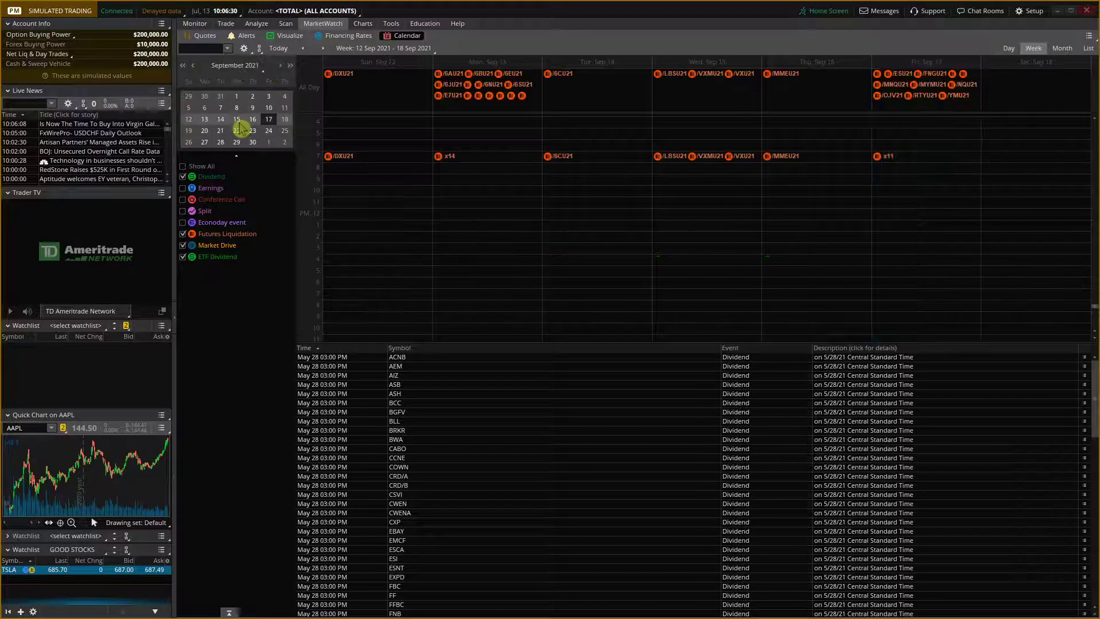
left_click(470, 121)
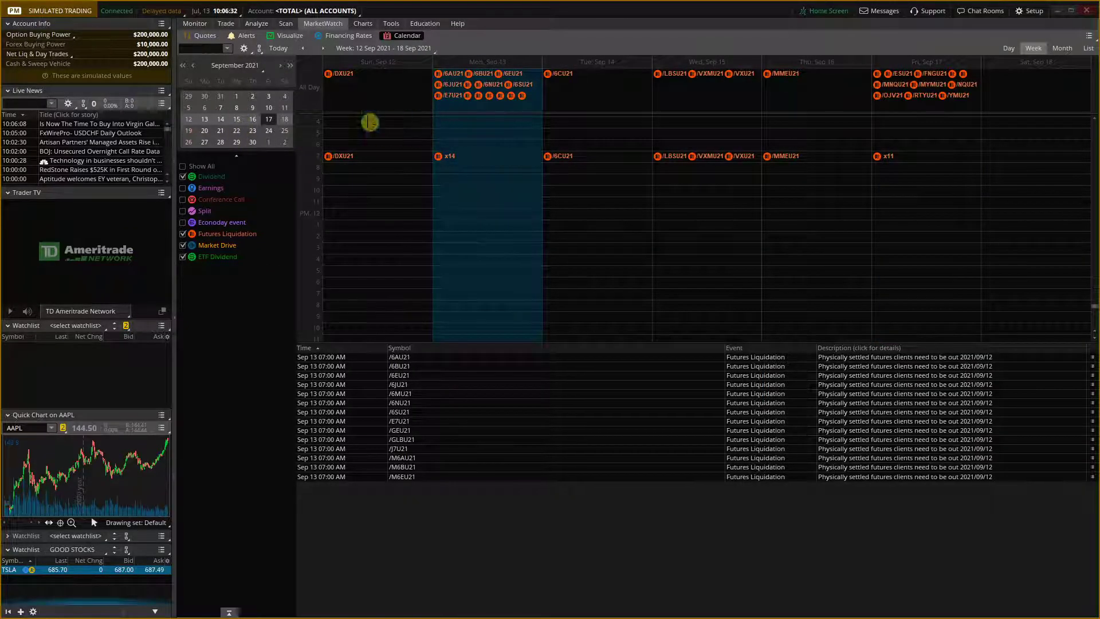
type("SLA")
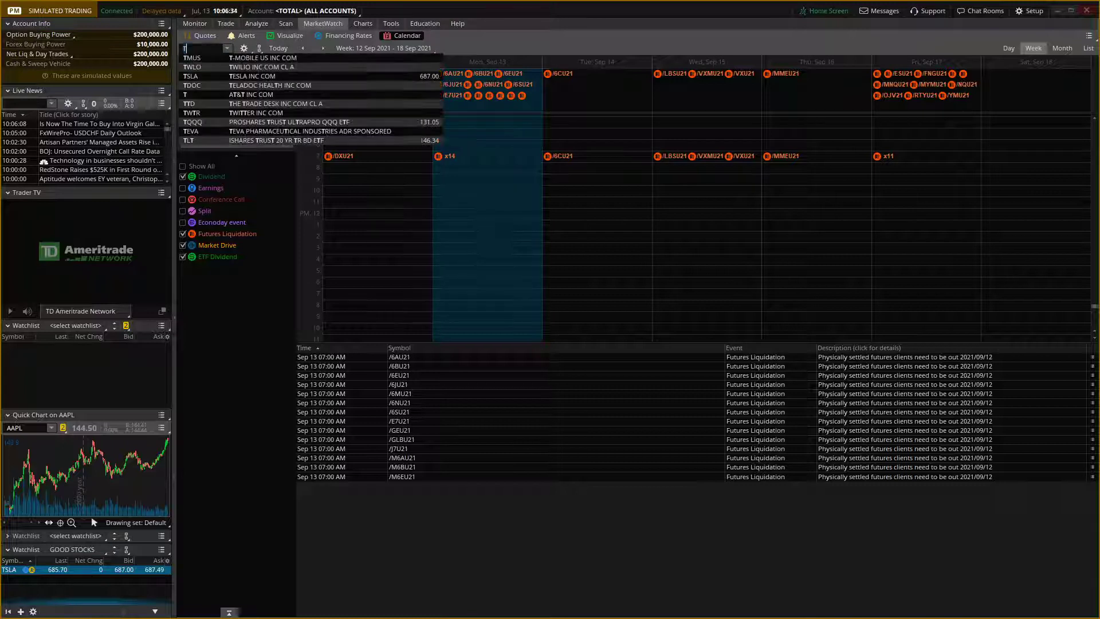
left_click(203, 70)
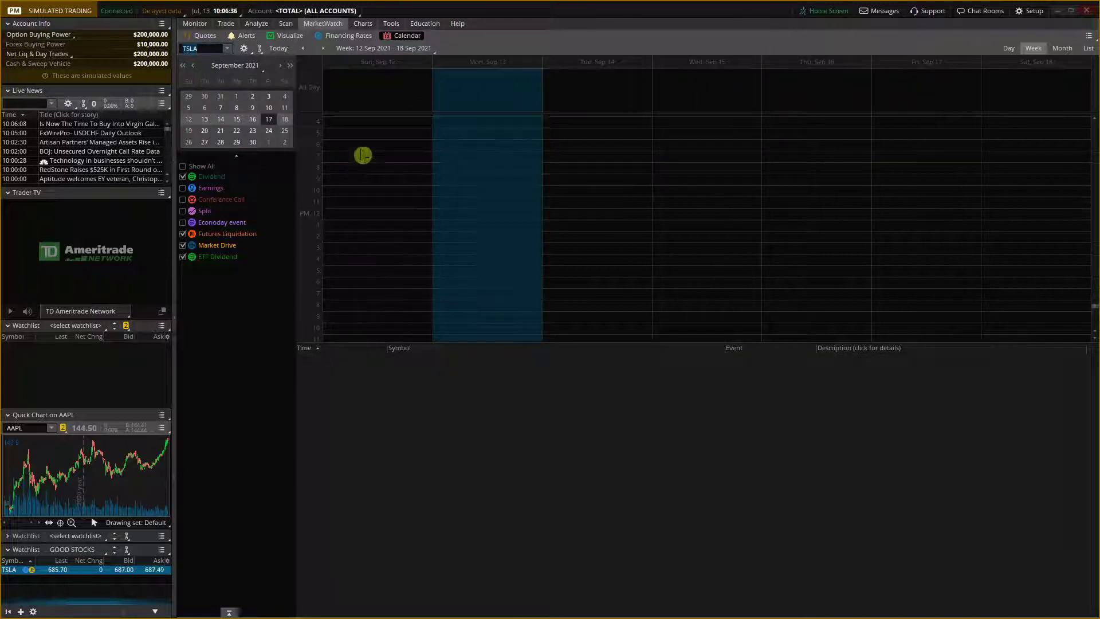
left_click(236, 142)
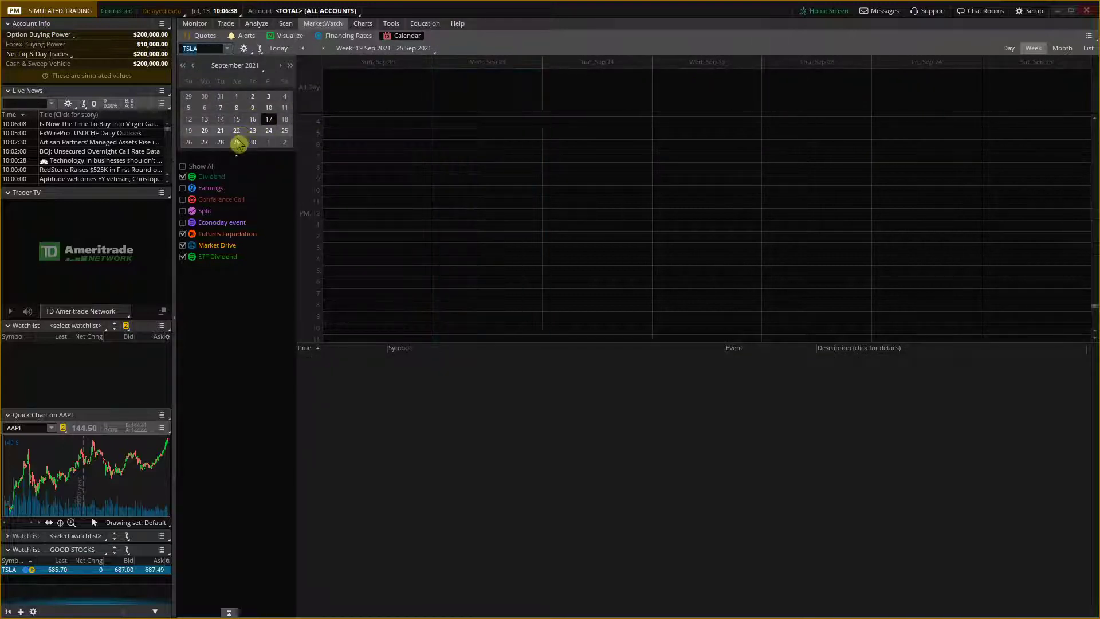
- Turn on all event types and browse back through July to the 20–26 Jun 2021 week
left_click(191, 65)
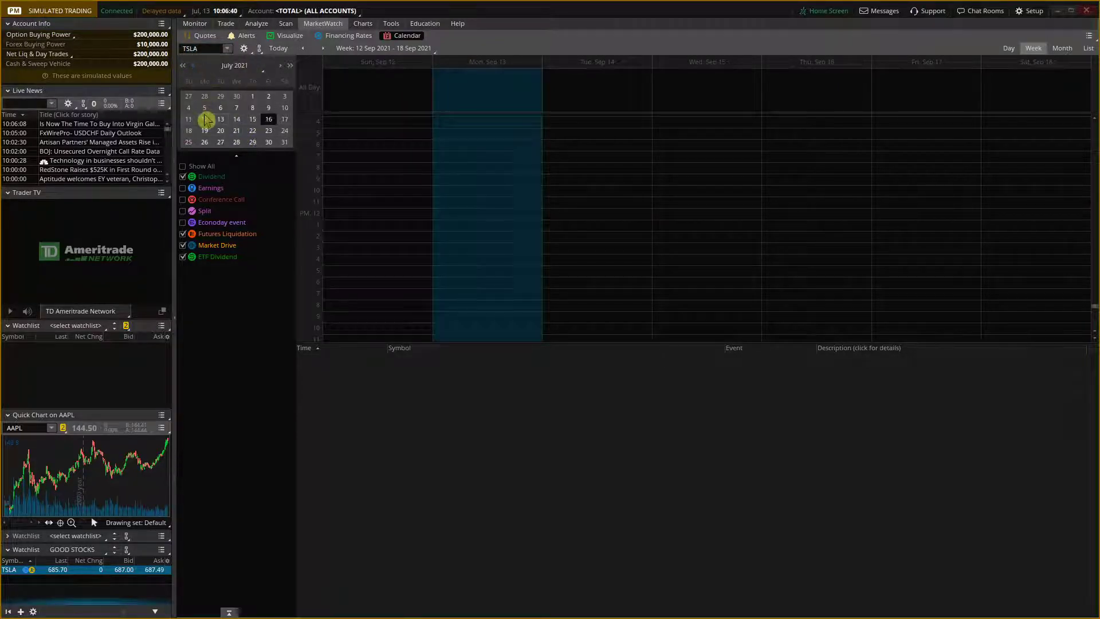
left_click(206, 121)
left_click(206, 142)
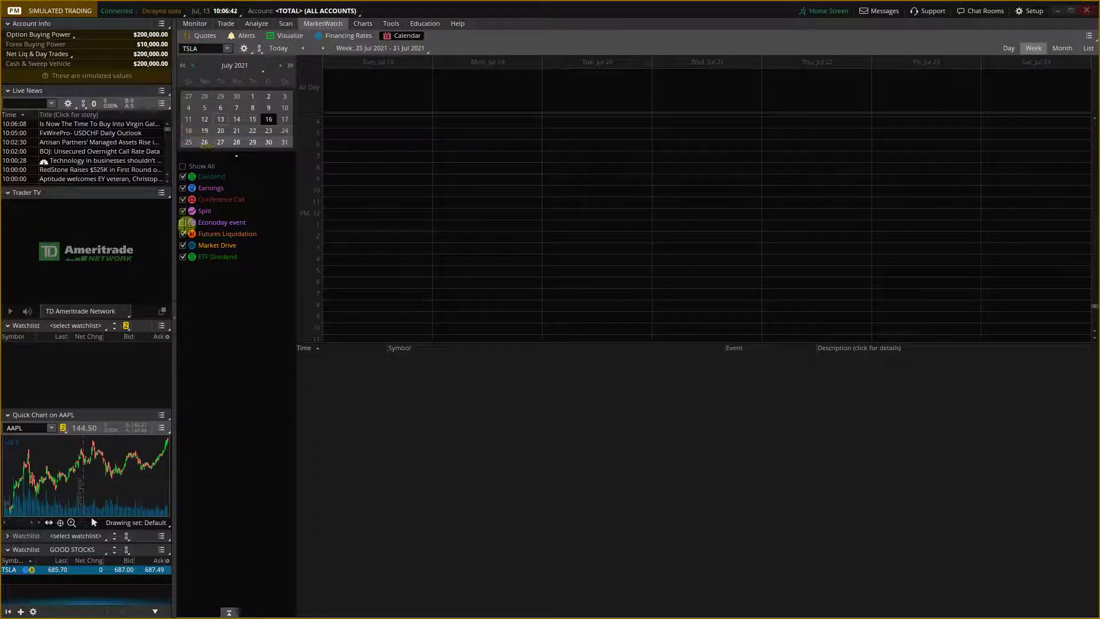
left_click(183, 165)
left_click(212, 94)
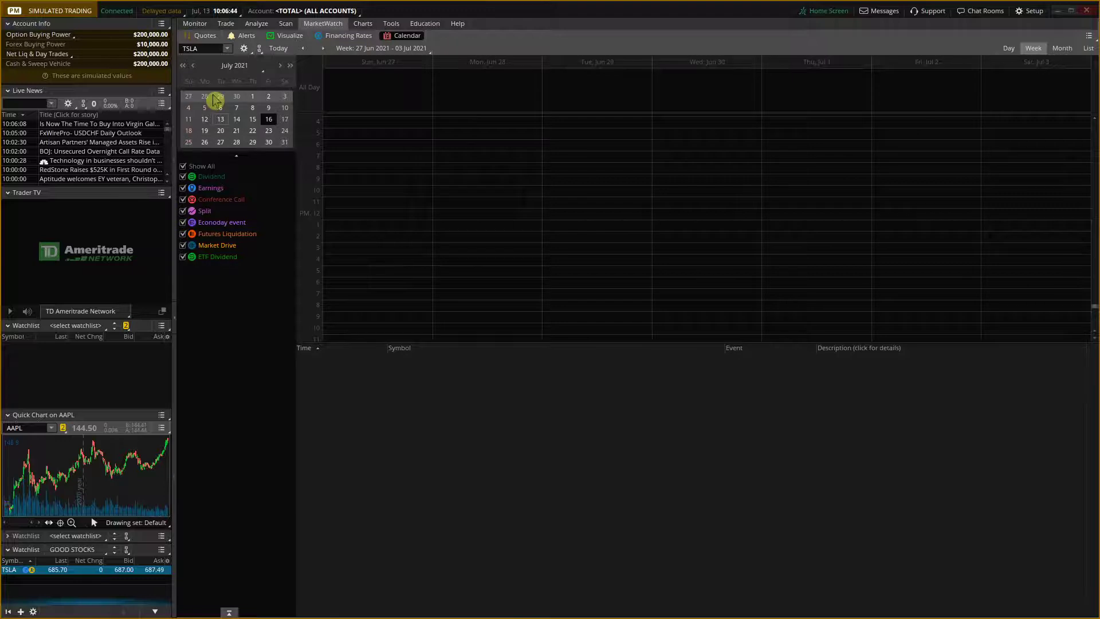
left_click(191, 65)
left_click(217, 137)
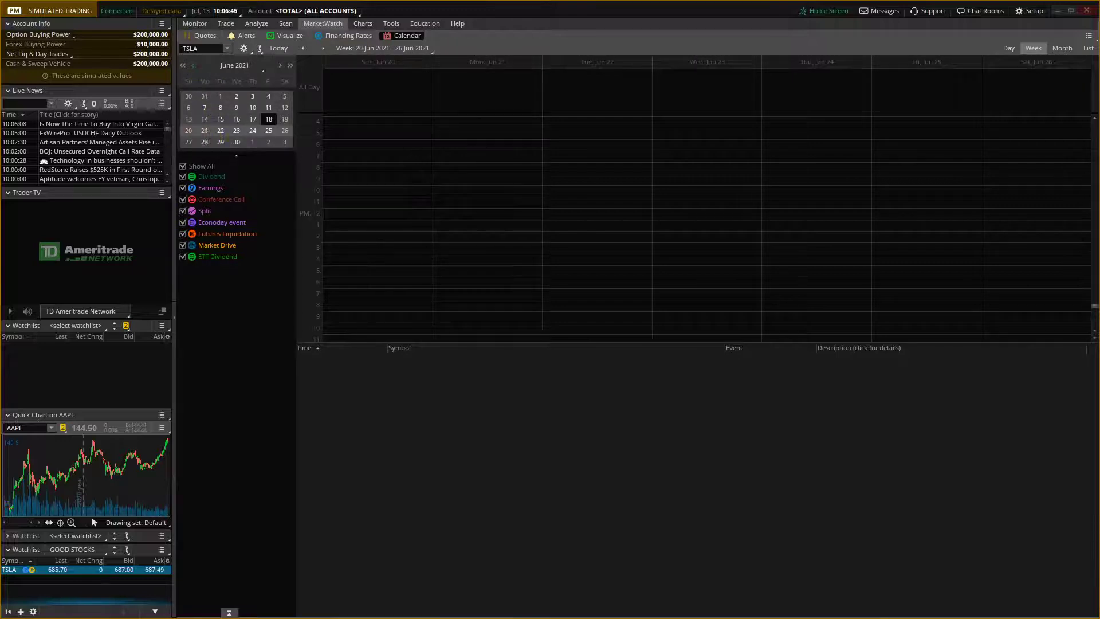